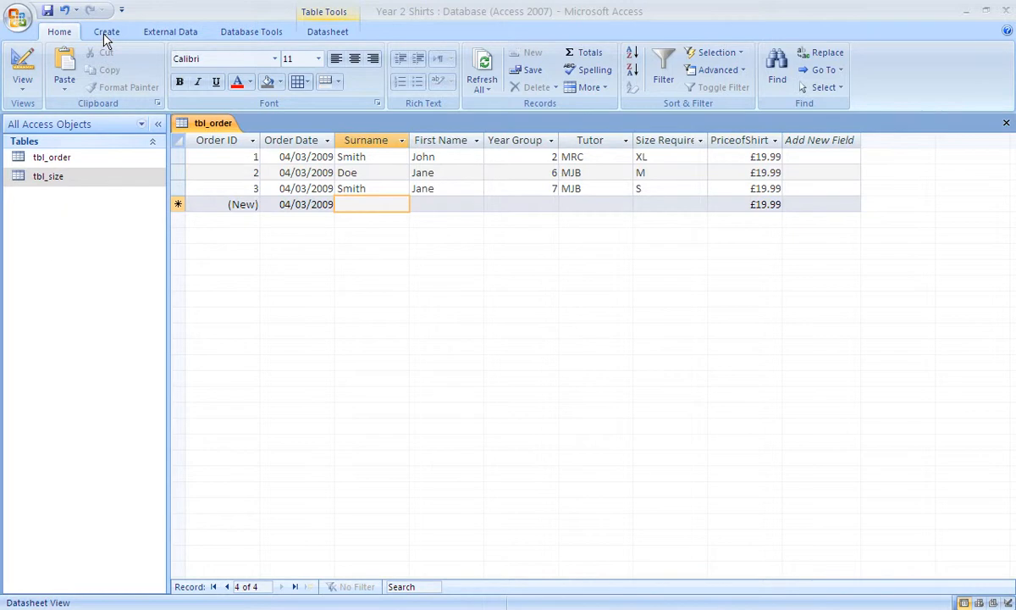
# Create a new query in Design View based on the tbl_order table.
pyautogui.click(105, 34)
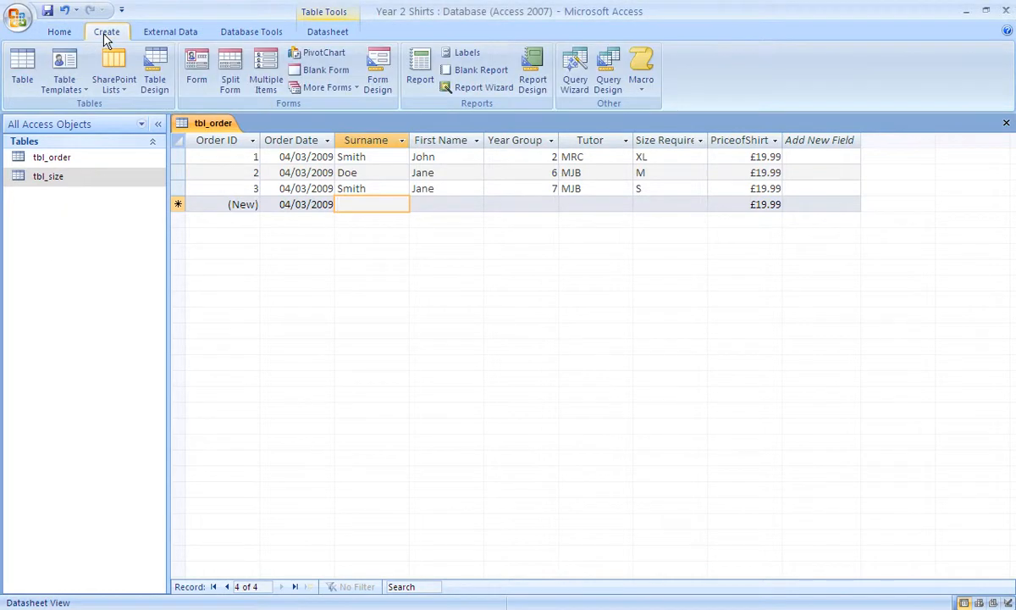
pyautogui.click(609, 83)
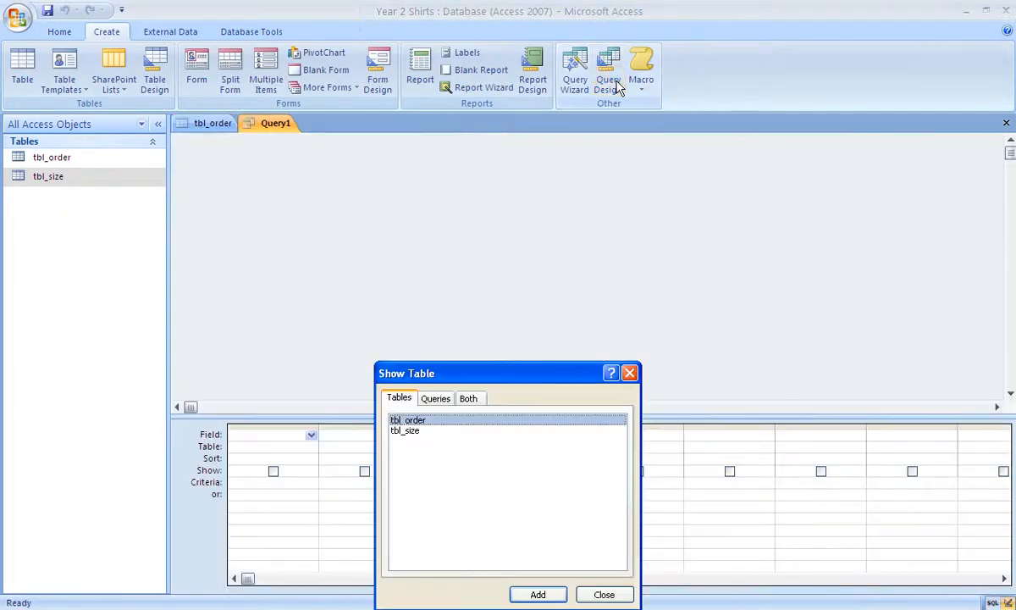
pyautogui.doubleClick(514, 423)
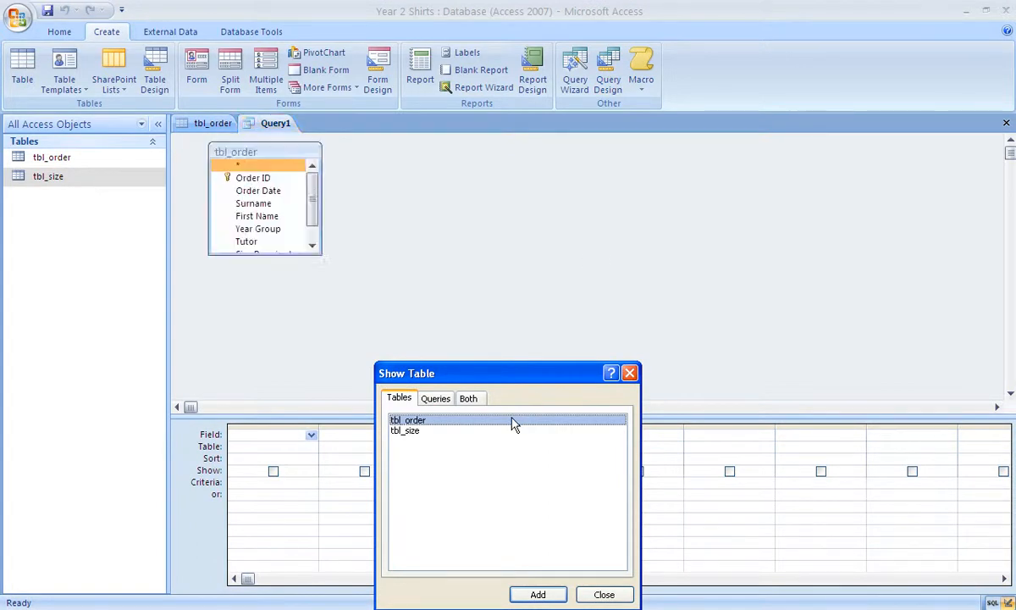
pyautogui.click(602, 596)
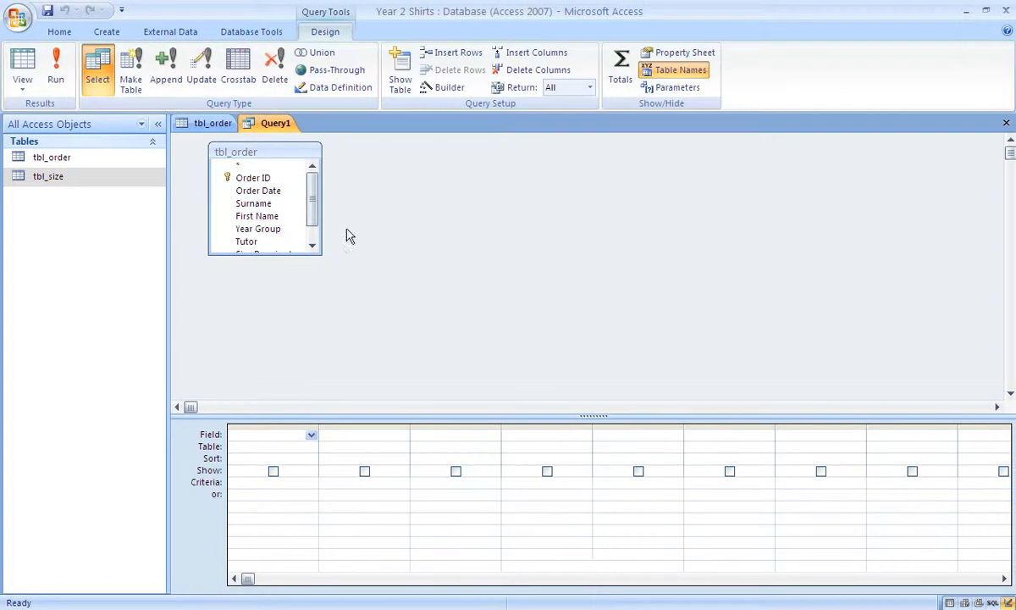
# Add all tbl_order fields from Order ID through PriceofShirt to the query design grid.
pyautogui.click(241, 178)
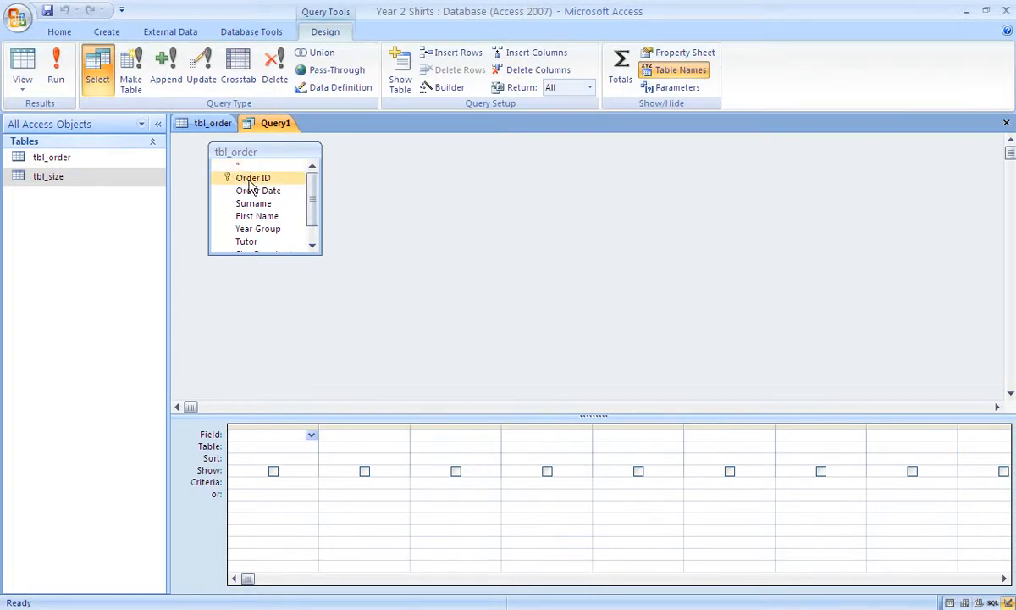
pyautogui.click(250, 180)
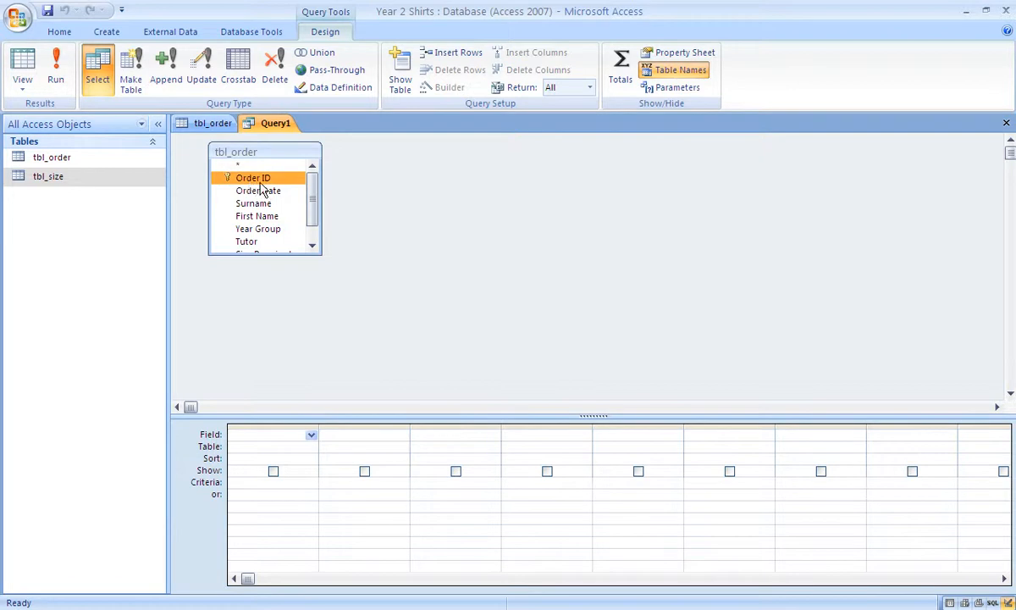
pyautogui.moveTo(314, 203); pyautogui.dragTo(315, 221)
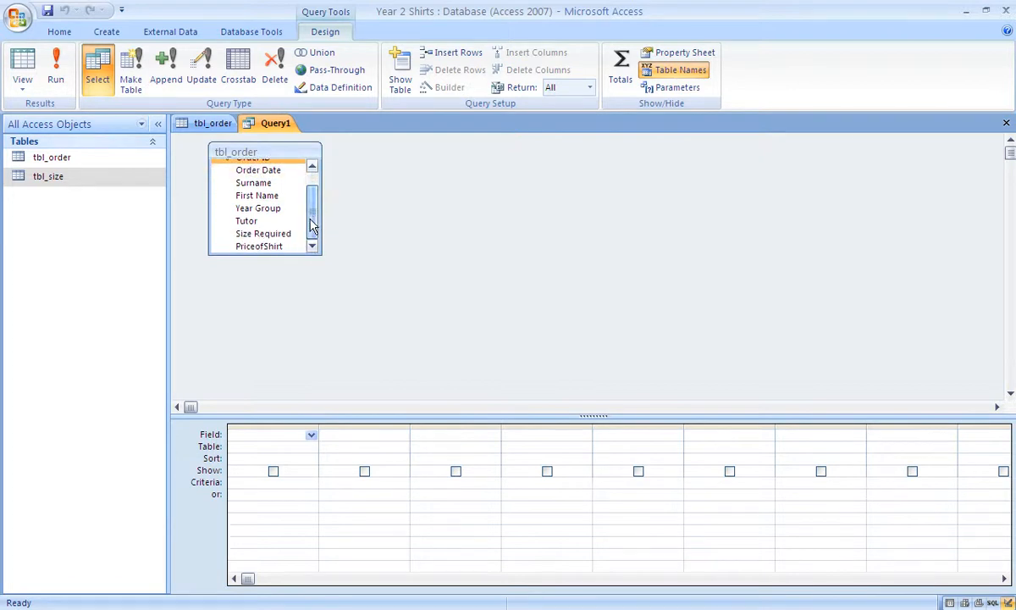
pyautogui.keyDown('shift'); pyautogui.click(277, 246); pyautogui.keyUp('shift')
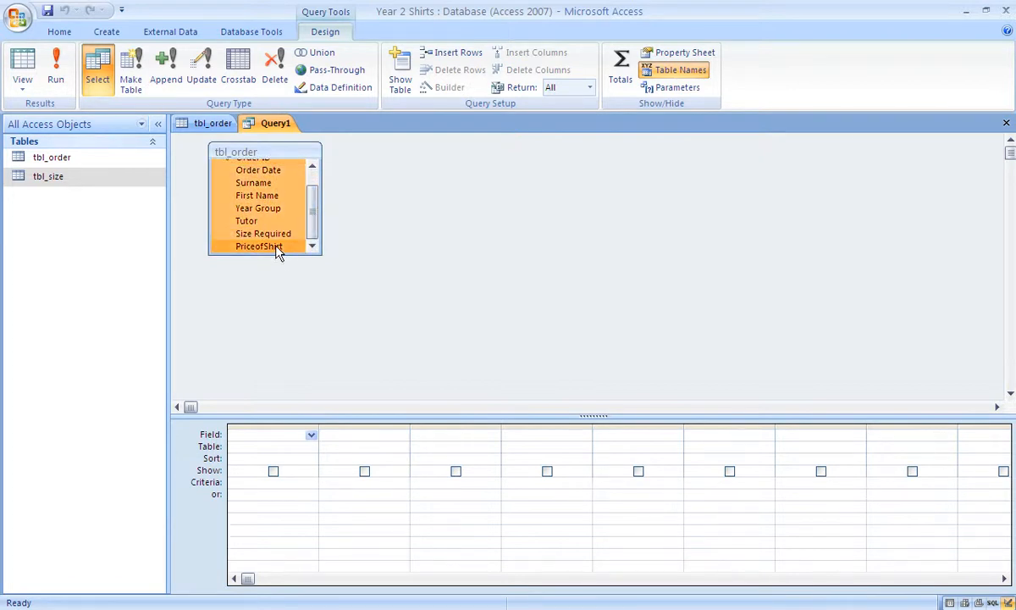
pyautogui.click(312, 169)
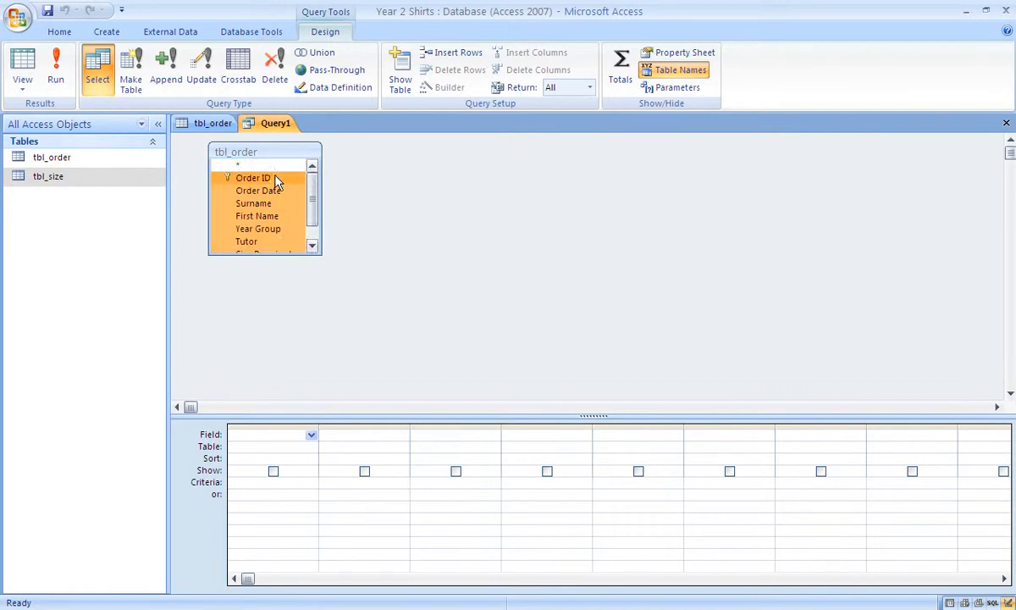
pyautogui.moveTo(253, 167); pyautogui.dragTo(247, 435)
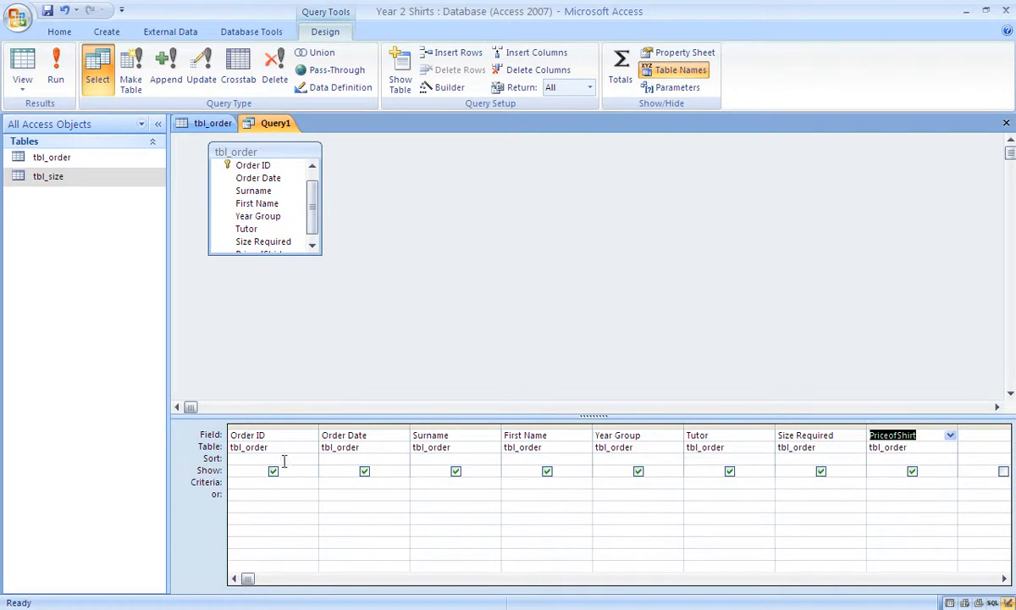
# Sort the query by Order ID in descending order, run it to check the results, and return to Design View.
pyautogui.click(312, 459)
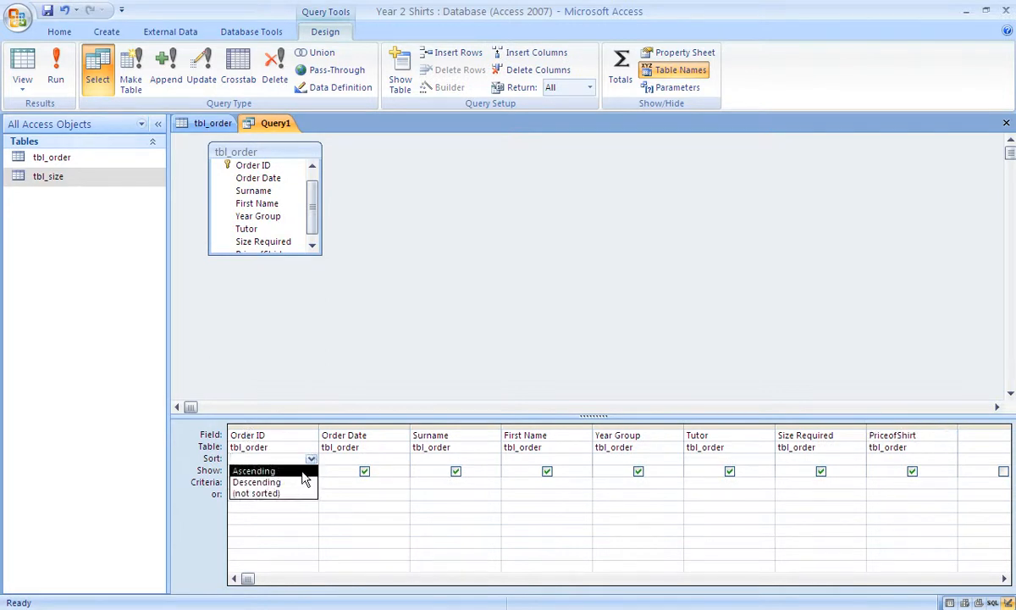
pyautogui.click(302, 483)
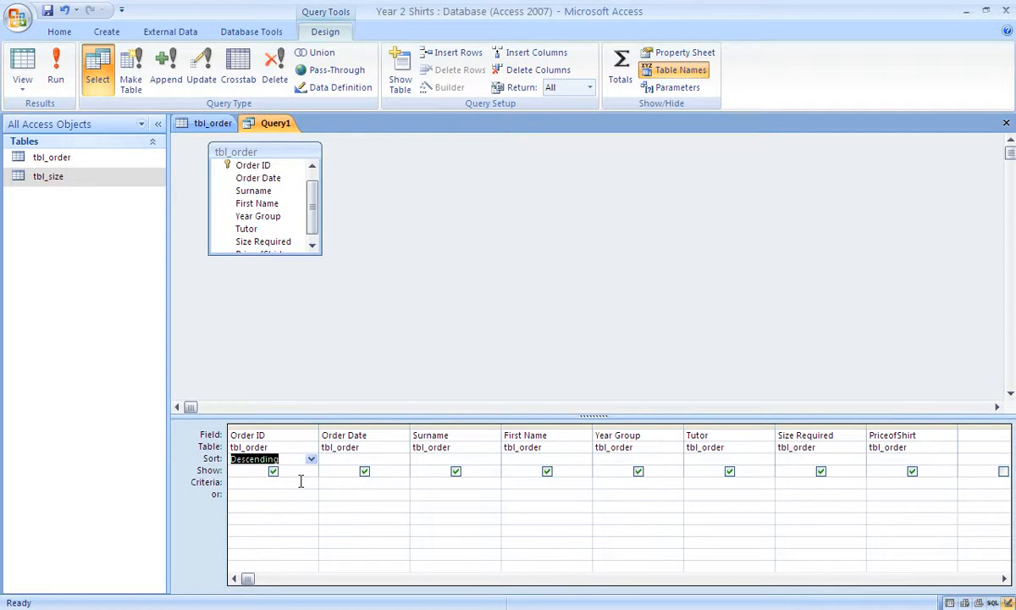
pyautogui.click(55, 77)
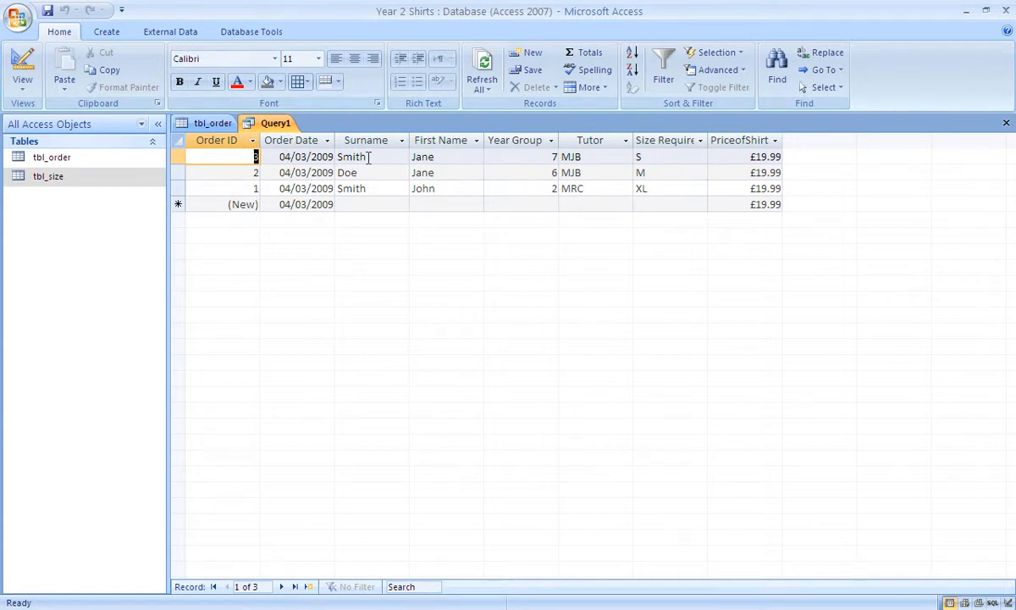
pyautogui.click(23, 59)
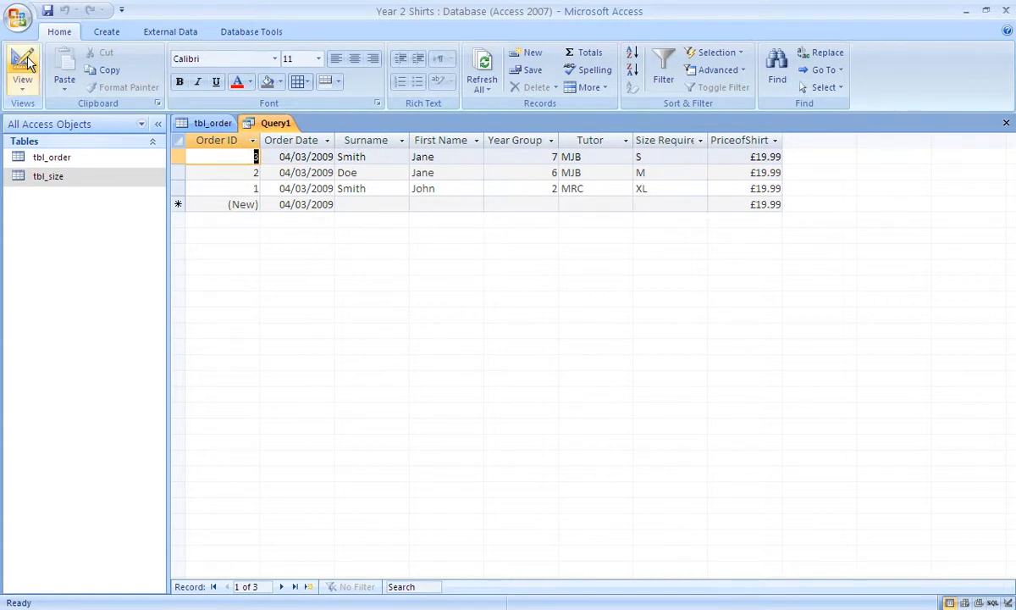
# Save the query as qry_allorders and close it.
pyautogui.click(47, 11)
pyautogui.write('qry_allorde')
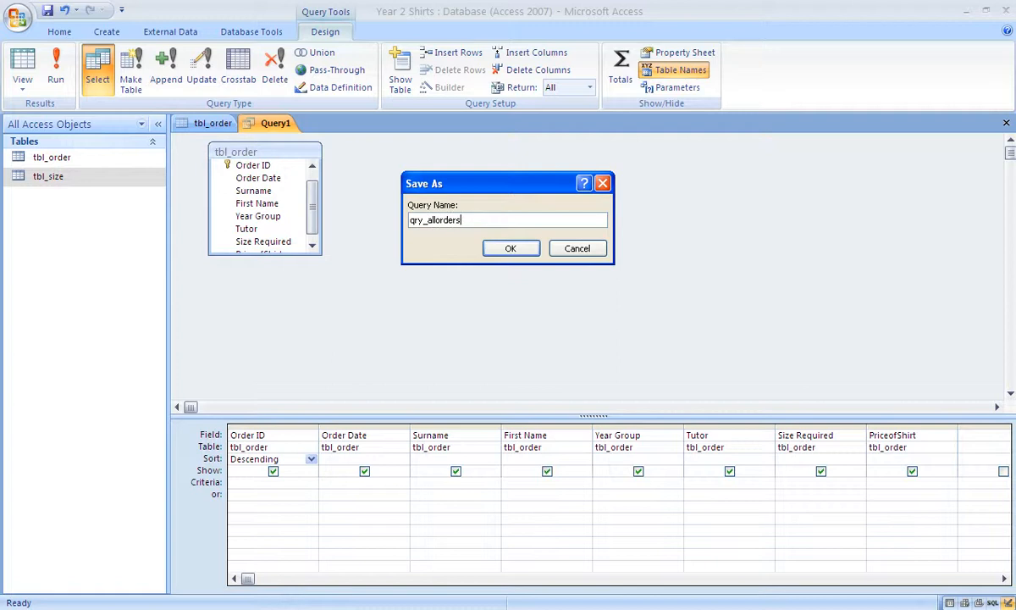
pyautogui.write('rs')
pyautogui.click(511, 251)
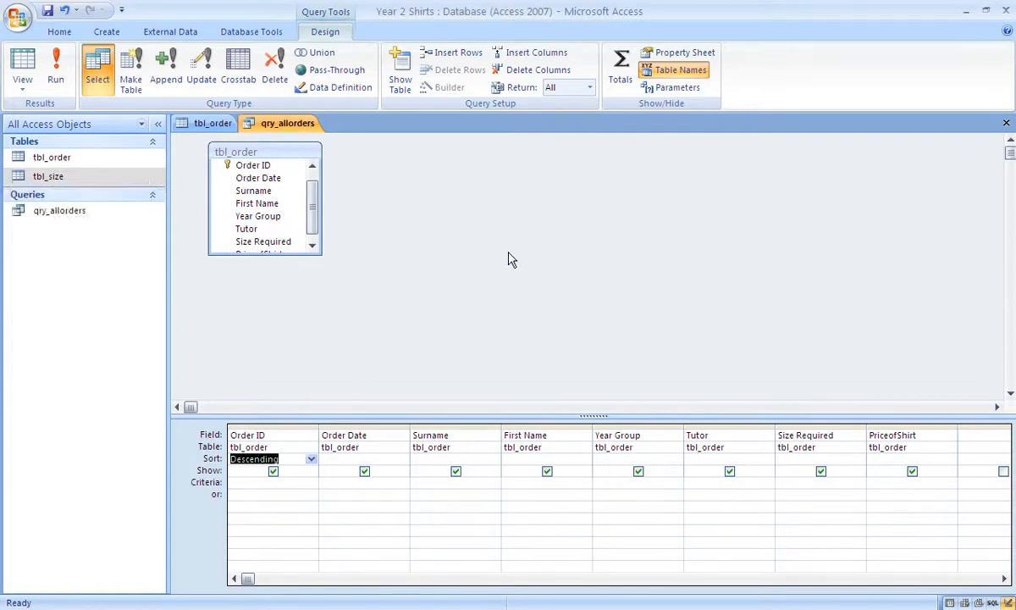
pyautogui.click(1004, 123)
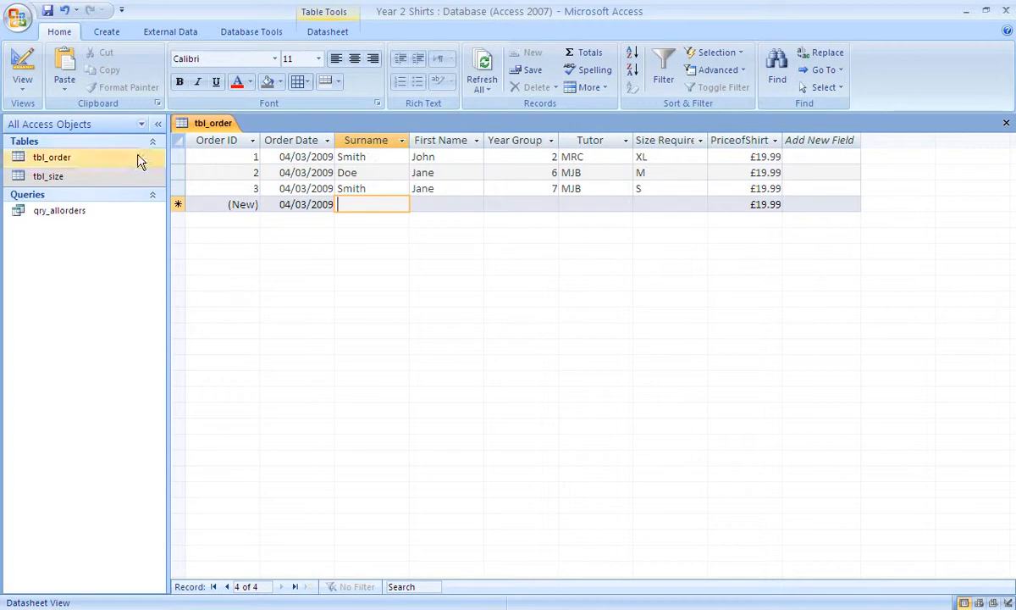
# Duplicate the qry_allorders query as qry_dates.
pyautogui.rightClick(58, 212)
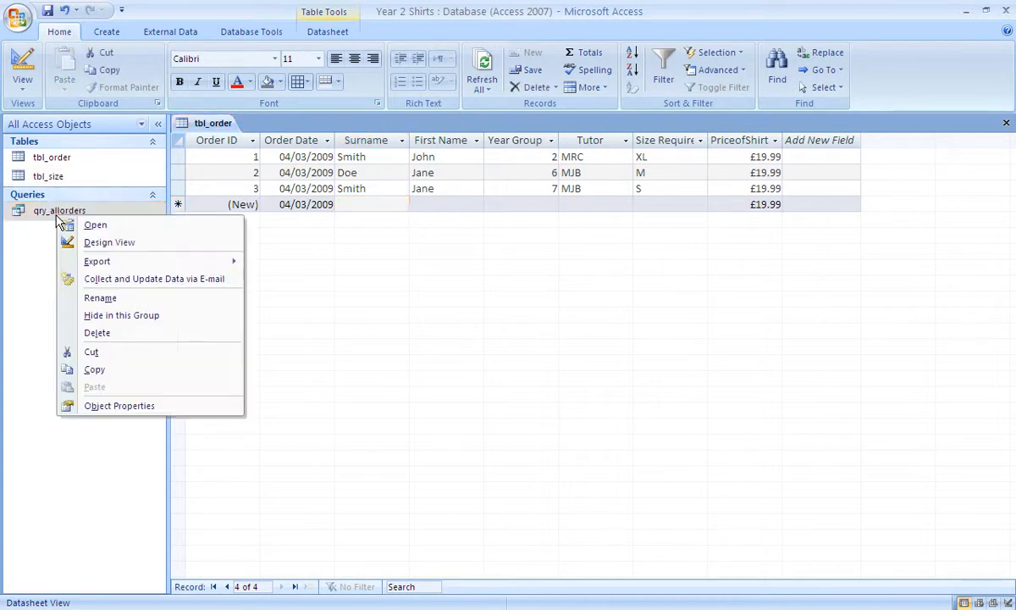
pyautogui.click(95, 369)
pyautogui.rightClick(49, 285)
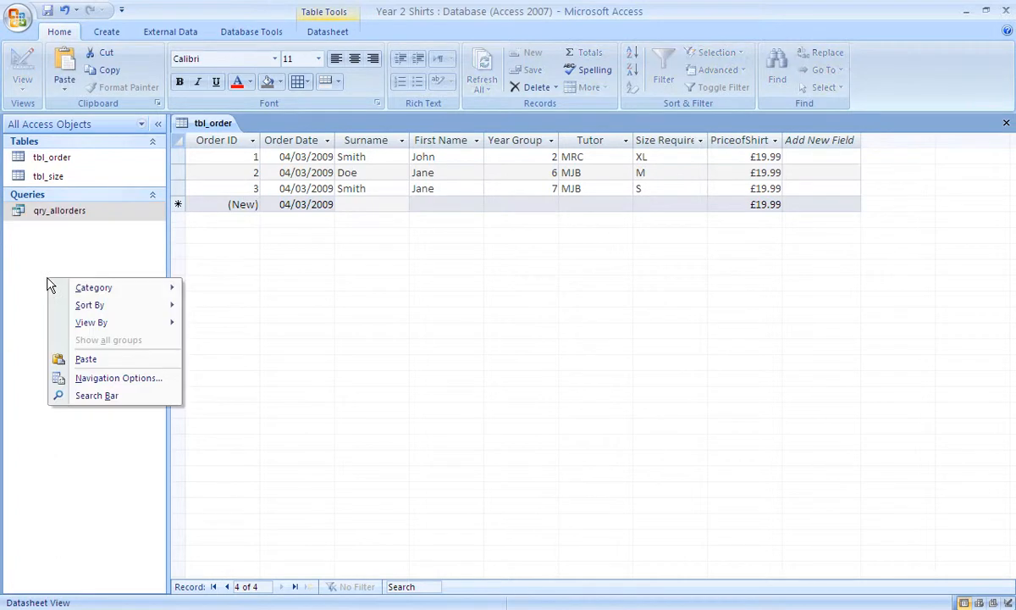
pyautogui.click(87, 359)
pyautogui.write('q')
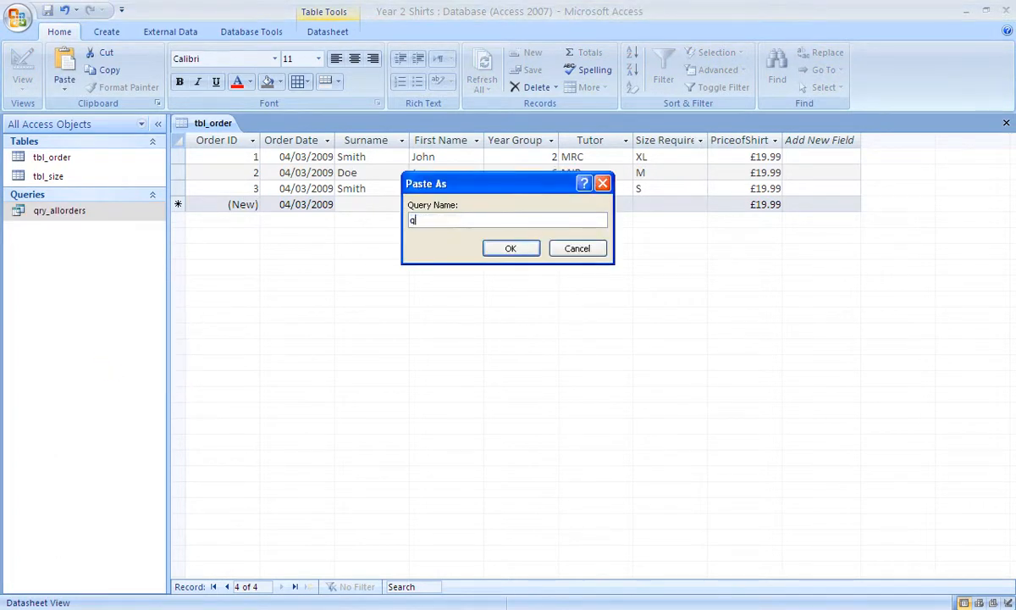
pyautogui.write('ry_dates')
pyautogui.click(510, 250)
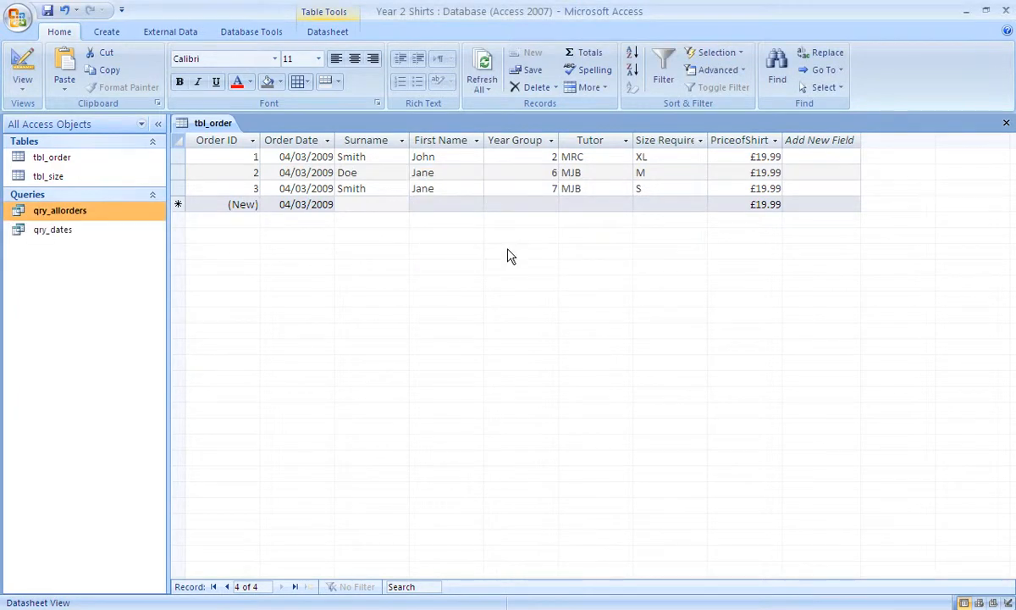
# In the design of qry_dates, set the Order Date criteria to "Between [Start Date] and [End Date]" and widen that column to fit.
pyautogui.click(100, 232)
pyautogui.rightClick(100, 232)
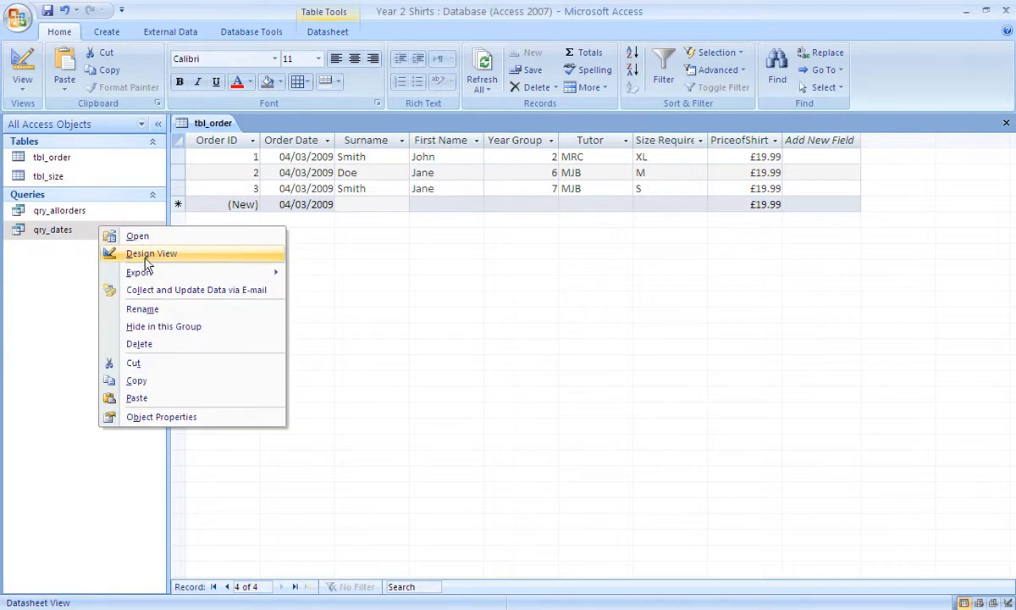
pyautogui.click(145, 256)
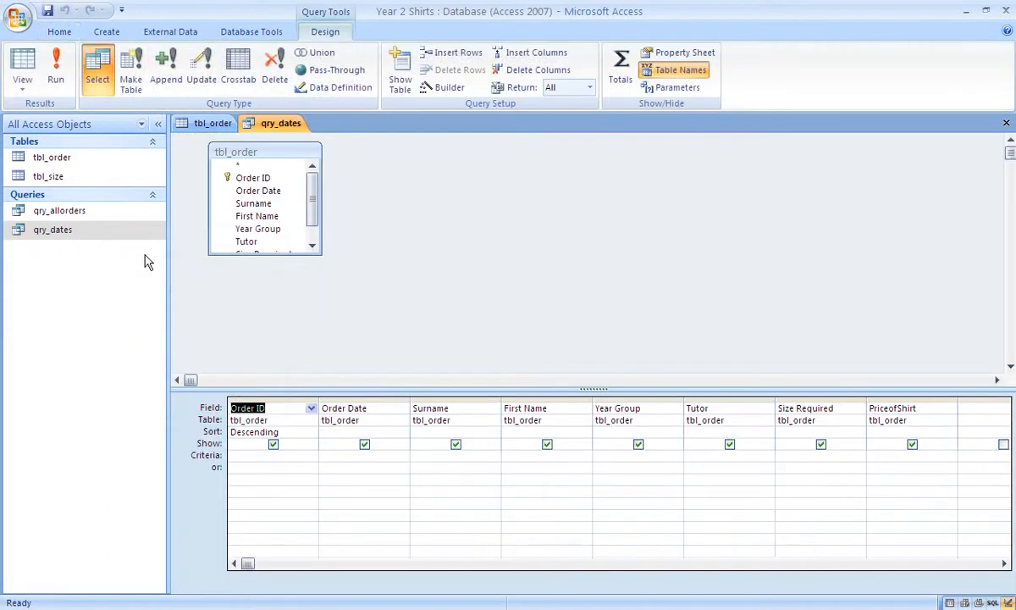
pyautogui.press('Down')
pyautogui.press('Down')
pyautogui.press('Down')
pyautogui.press('Down')
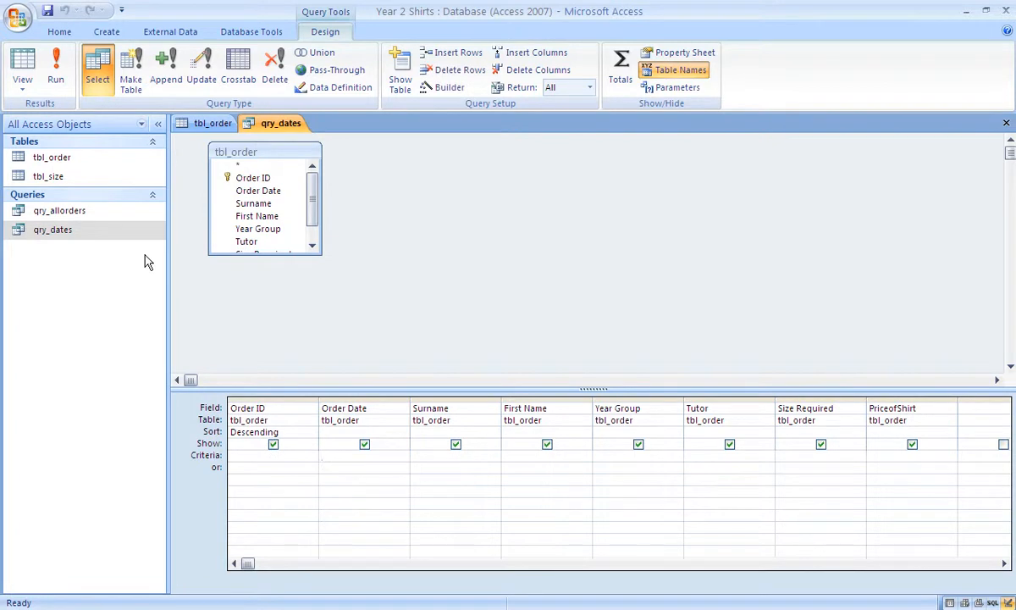
pyautogui.write('Between [Start Date')
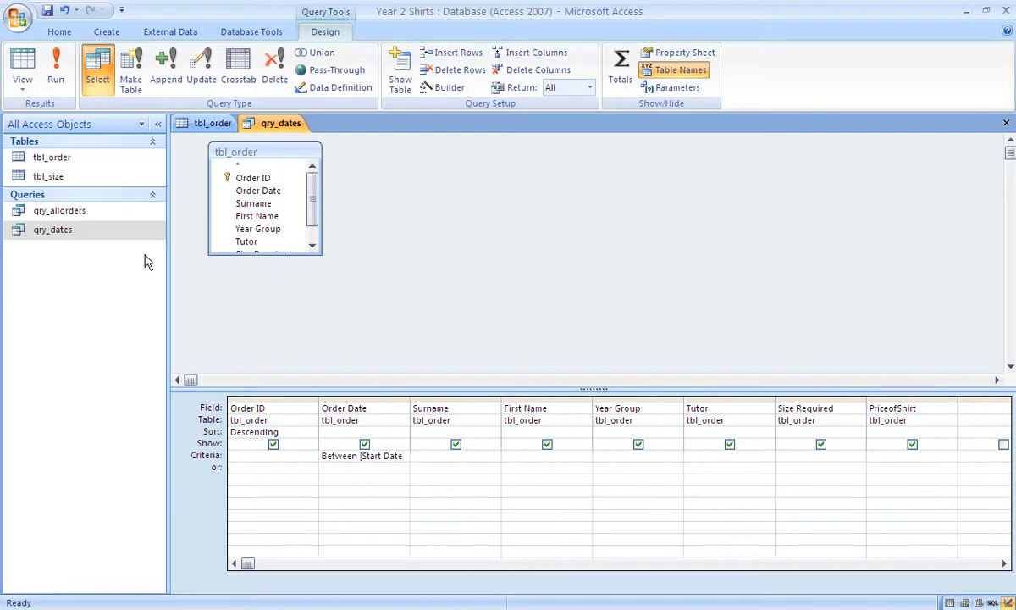
pyautogui.write('] and [End Date]')
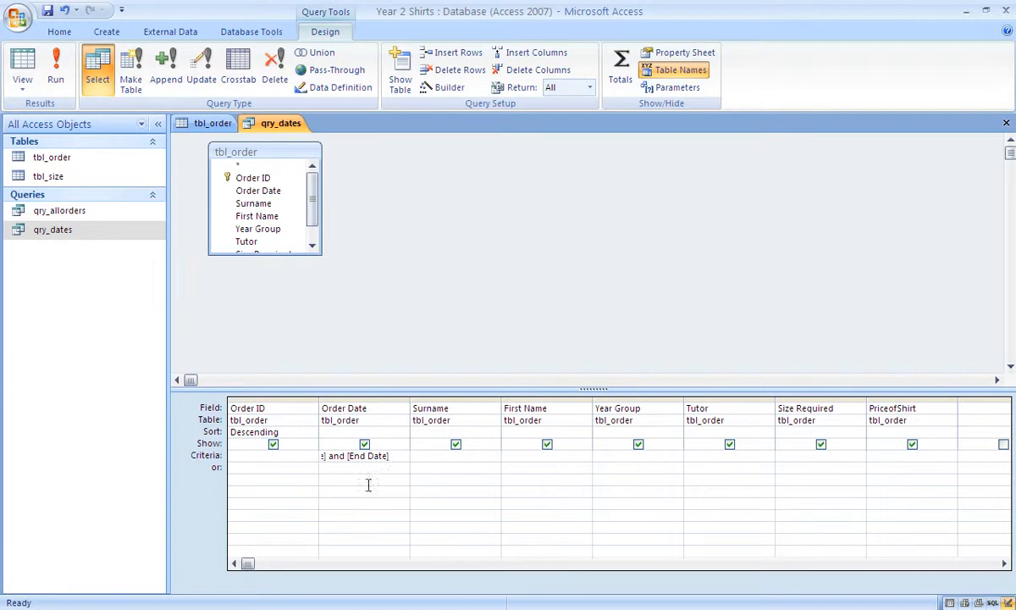
pyautogui.moveTo(410, 401); pyautogui.dragTo(485, 403)
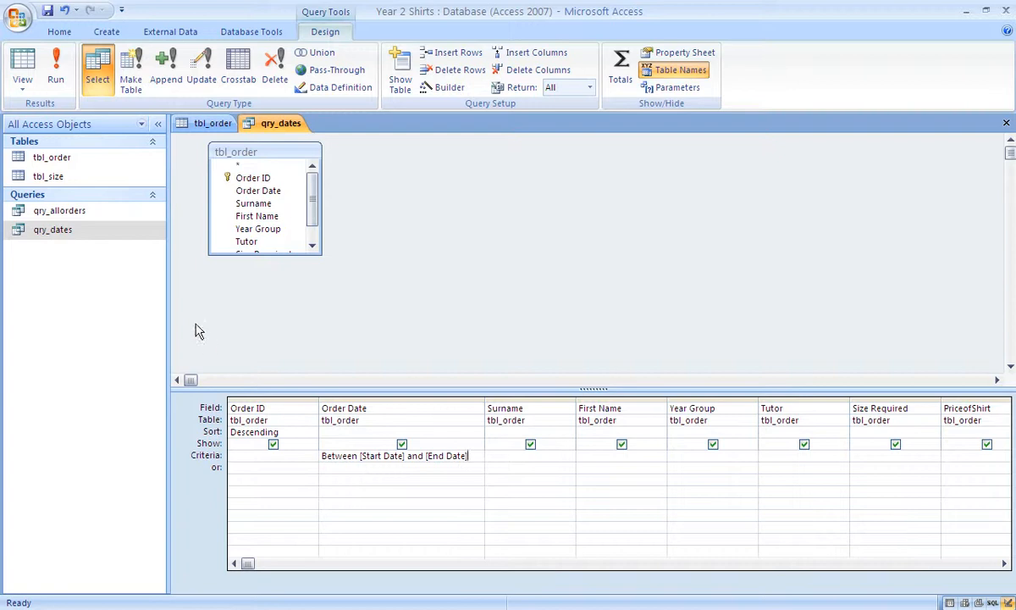
# Save and close qry_dates, and close the tbl_order table.
pyautogui.click(47, 14)
pyautogui.click(1007, 123)
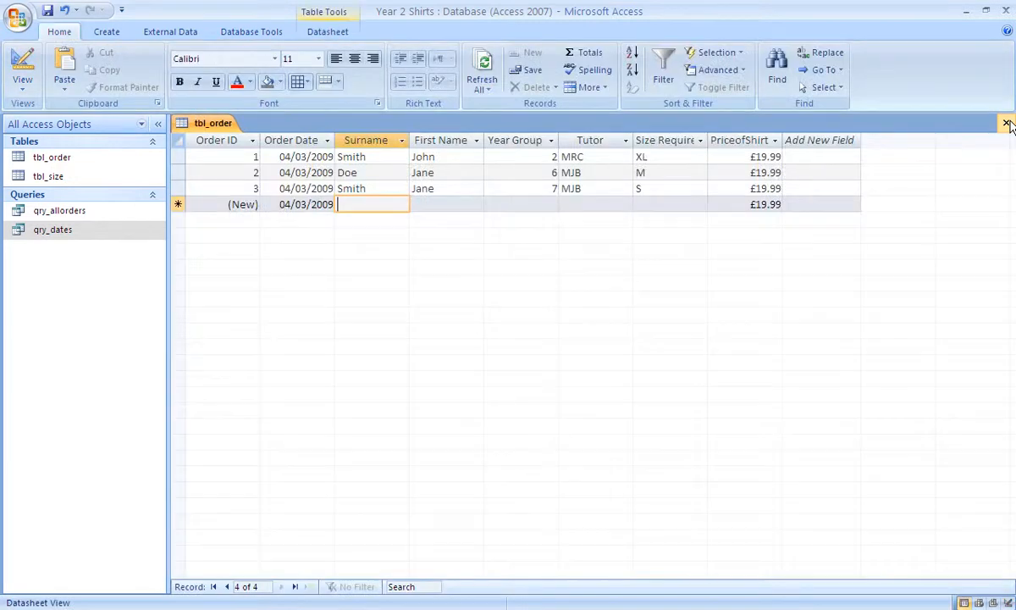
pyautogui.click(1007, 123)
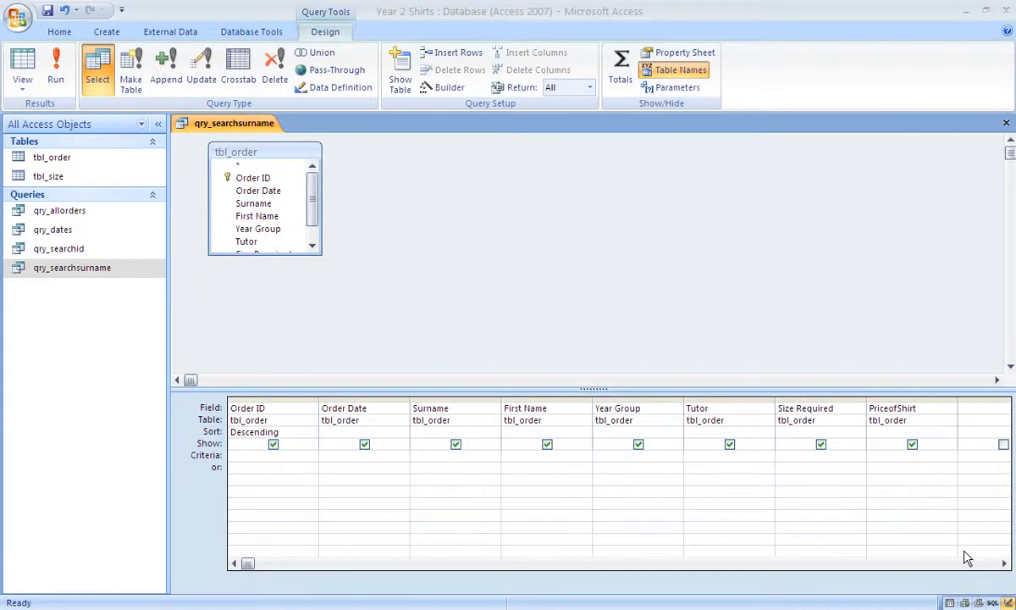
# Open qry_searchid in Design View and widen the Order ID column to show its full criteria.
pyautogui.click(92, 258)
pyautogui.rightClick(91, 259)
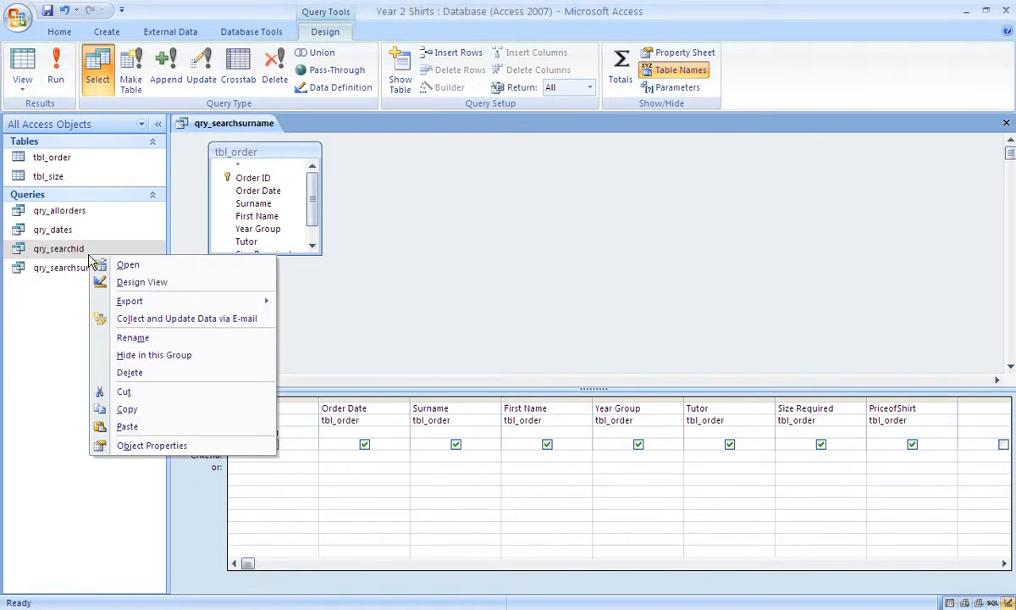
pyautogui.click(153, 283)
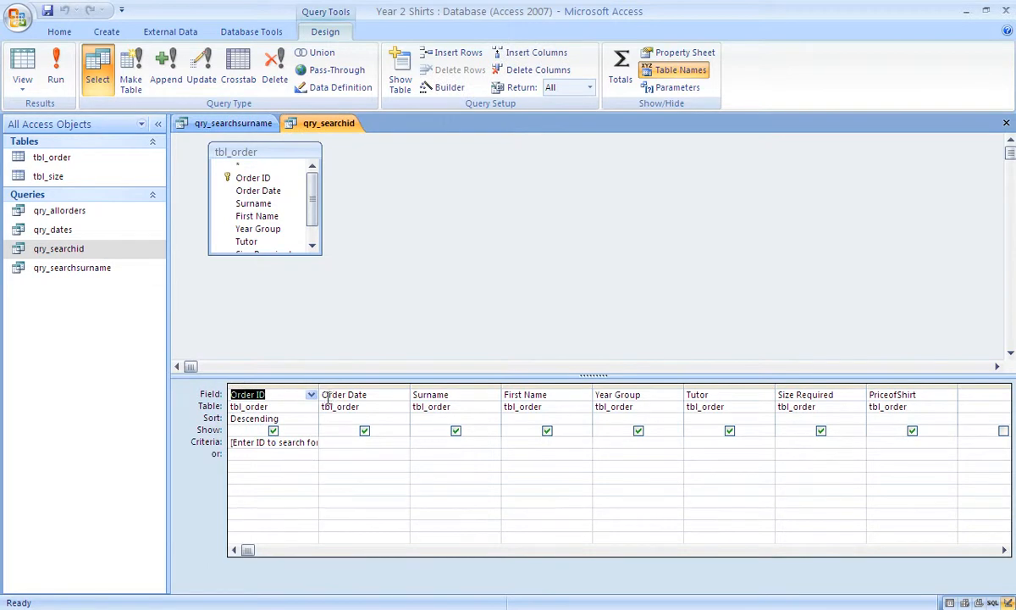
pyautogui.moveTo(316, 385); pyautogui.dragTo(368, 385)
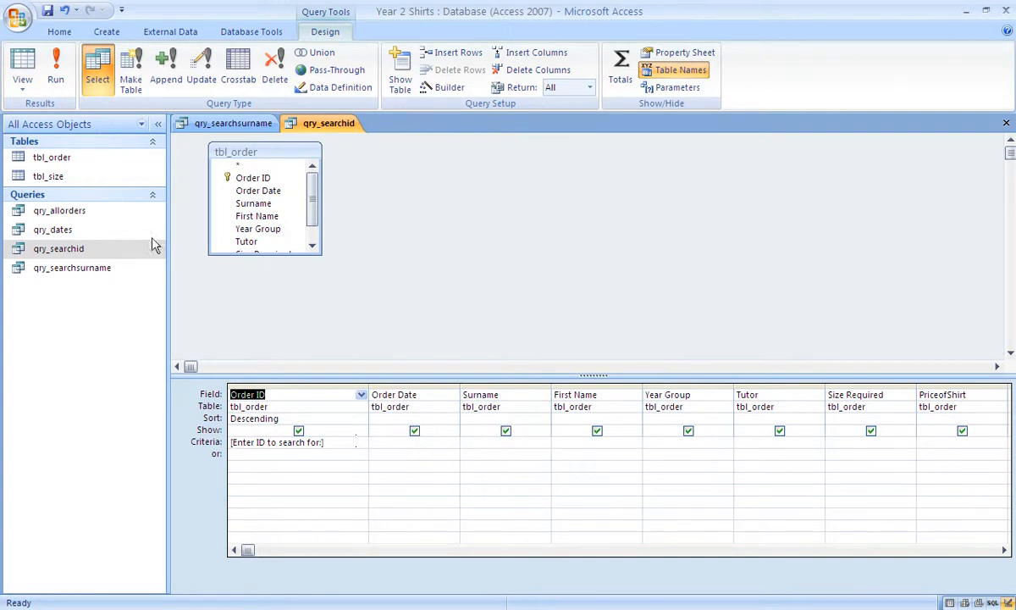
# Test qry_searchid by running it with an existing order ID, then return to Design View.
pyautogui.click(56, 83)
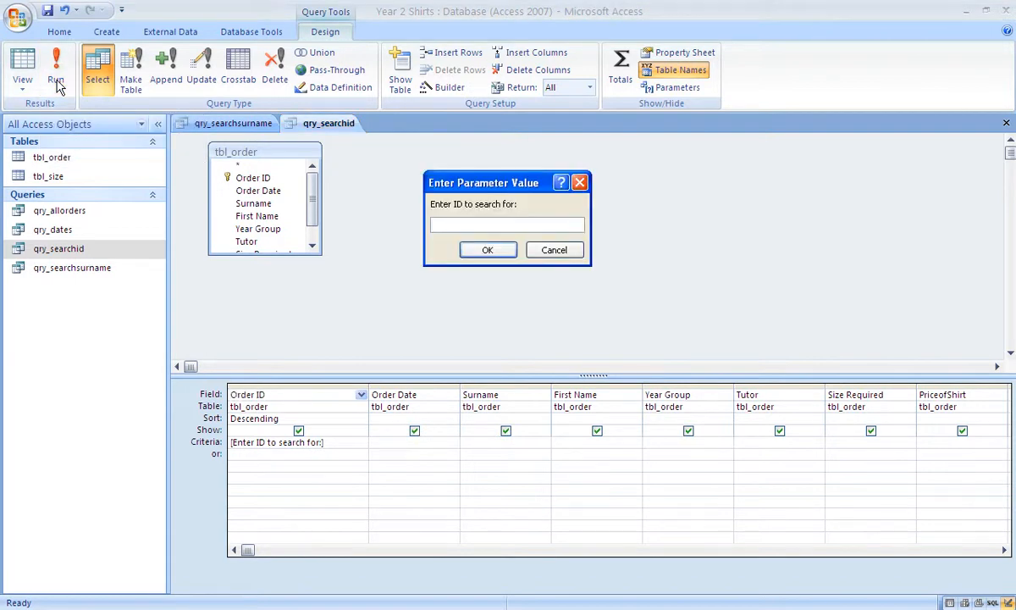
pyautogui.write('2')
pyautogui.press('Return')
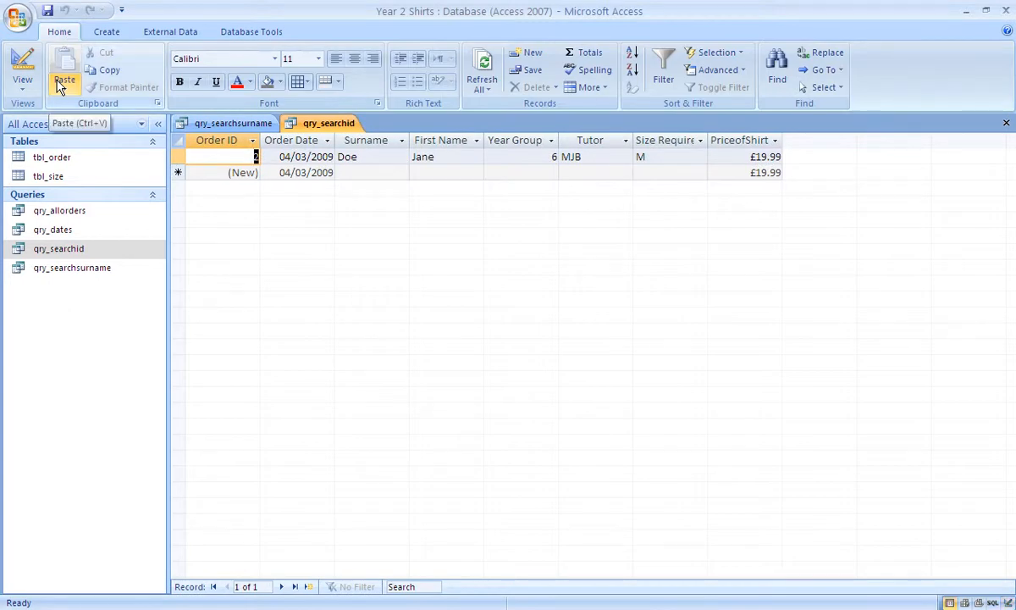
pyautogui.click(25, 68)
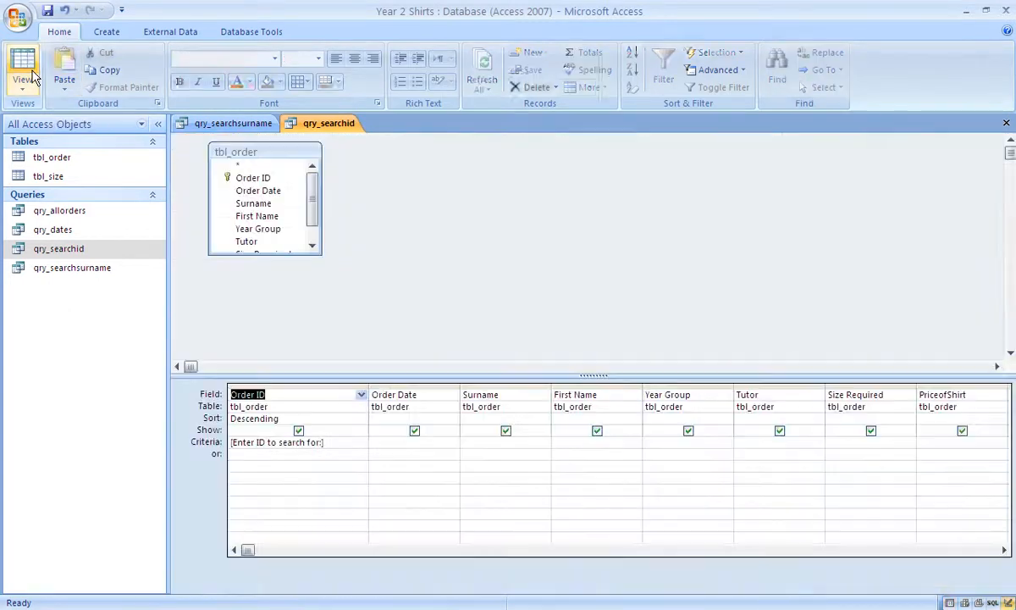
# Run qry_searchid again with another existing order ID, return to Design View and close the query.
pyautogui.click(33, 75)
pyautogui.write('1')
pyautogui.press('Return')
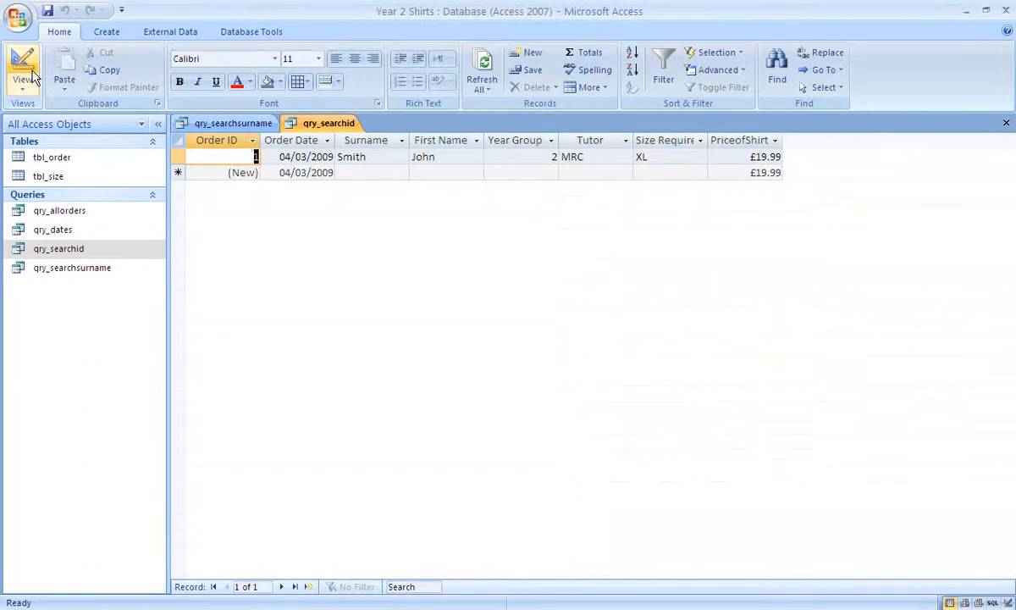
pyautogui.click(32, 75)
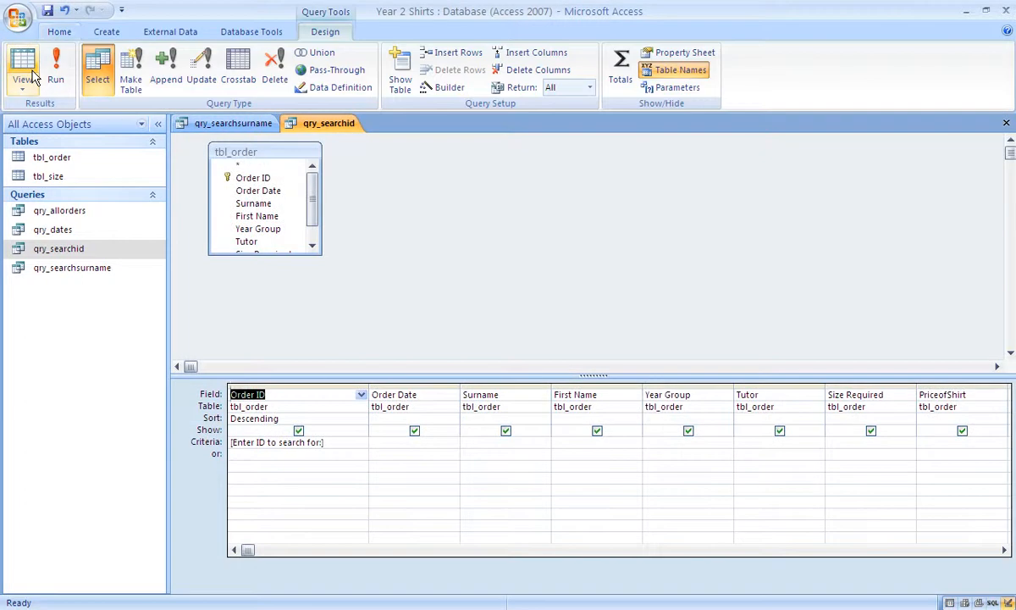
pyautogui.click(1008, 125)
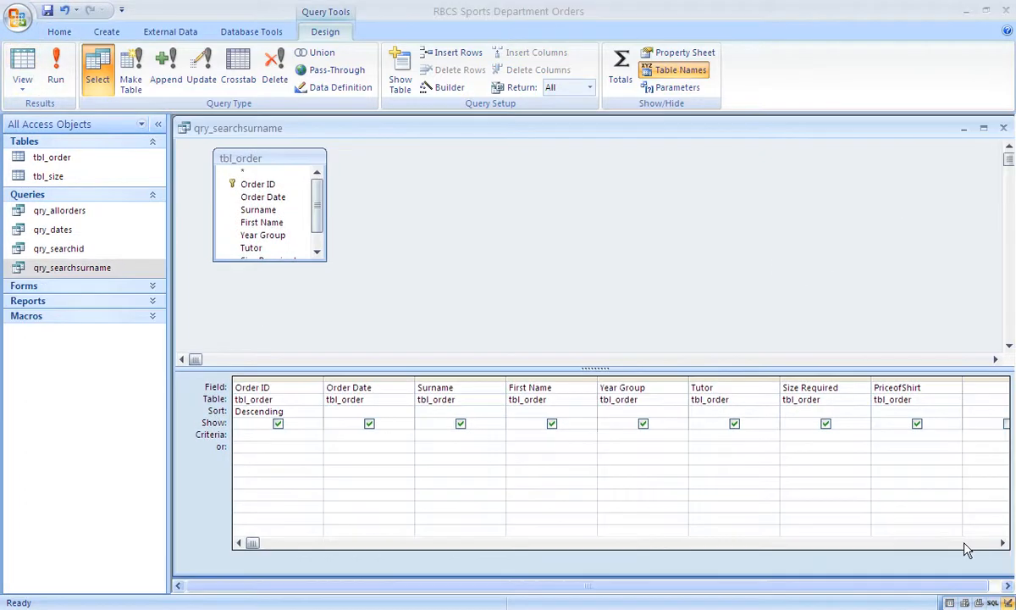
# In the design of qry_searchsurname, set the Surname criteria to "[Enter surname to search for:]" and widen that column to fit.
pyautogui.click(494, 434)
pyautogui.write('[Ent')
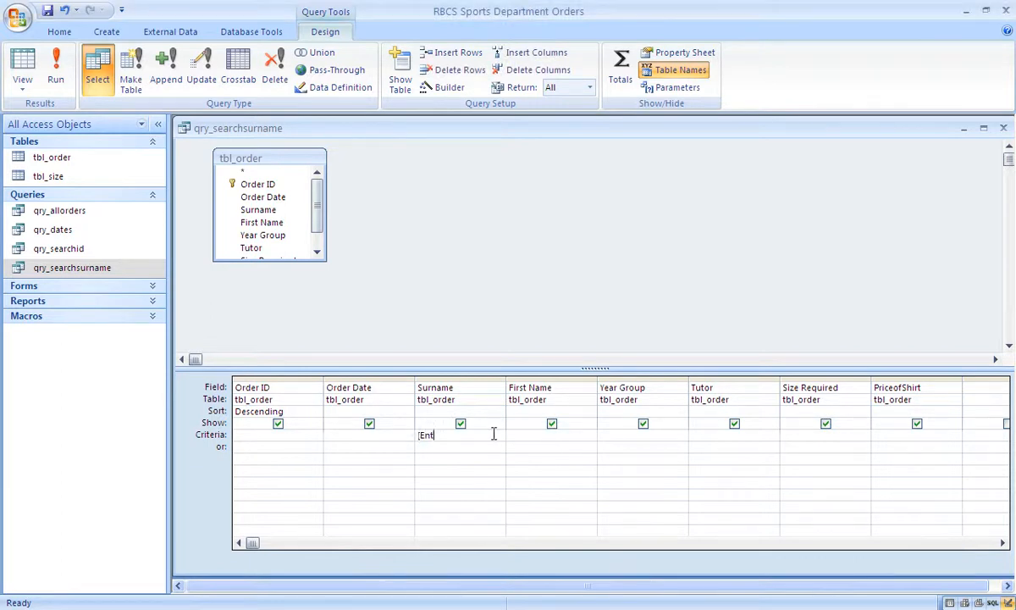
pyautogui.write('er surname to search for:')
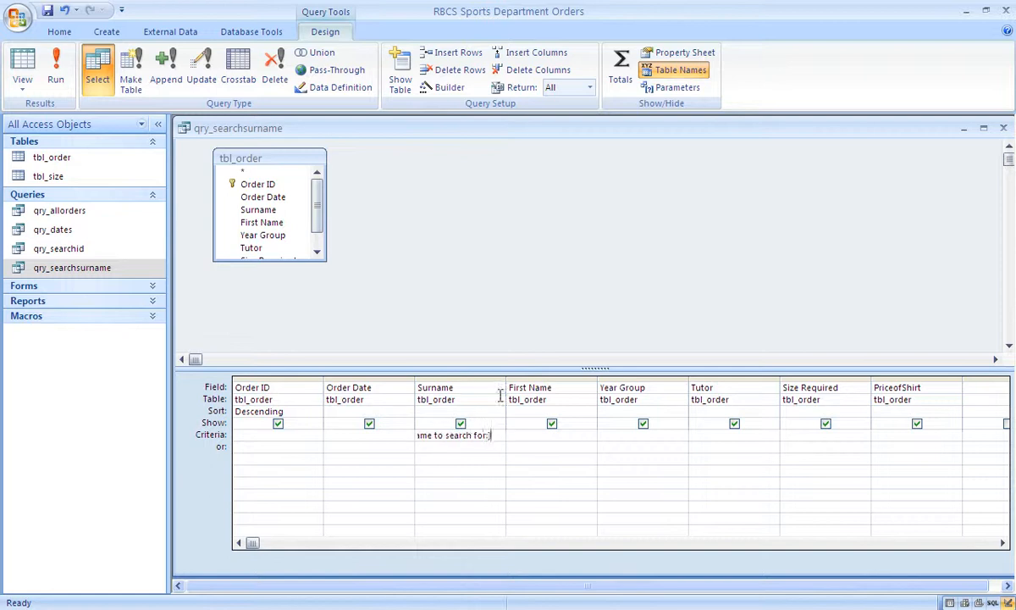
pyautogui.click(492, 446)
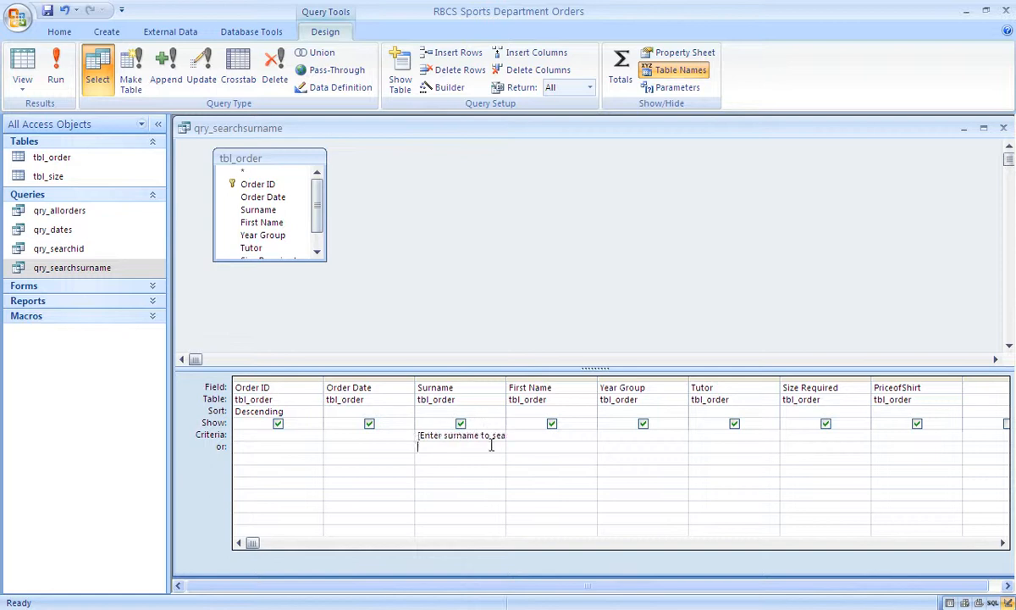
pyautogui.doubleClick(505, 378)
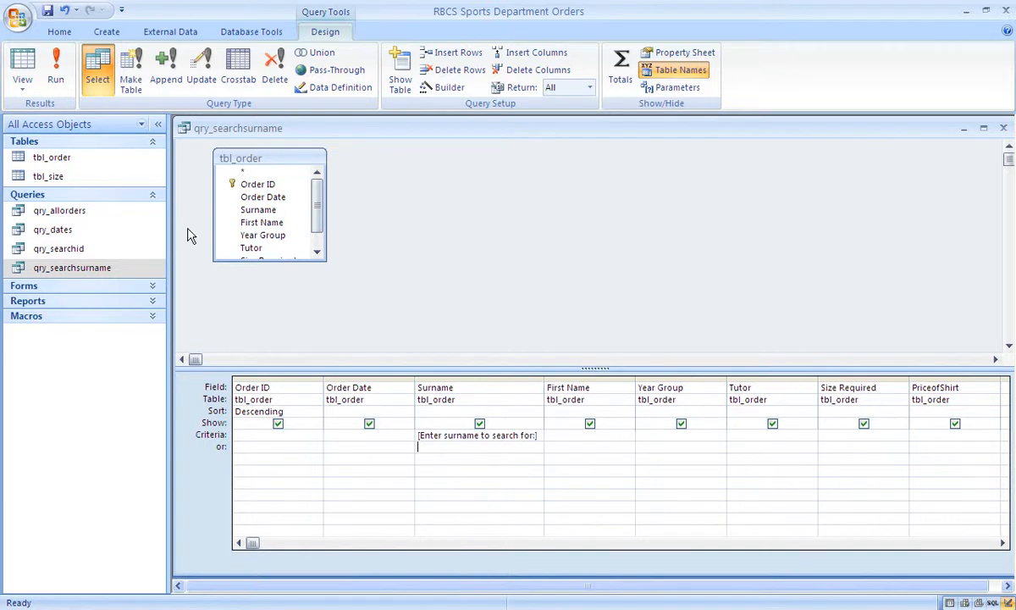
# Test qry_searchsurname by running it with an existing surname, then save and close the query.
pyautogui.click(56, 61)
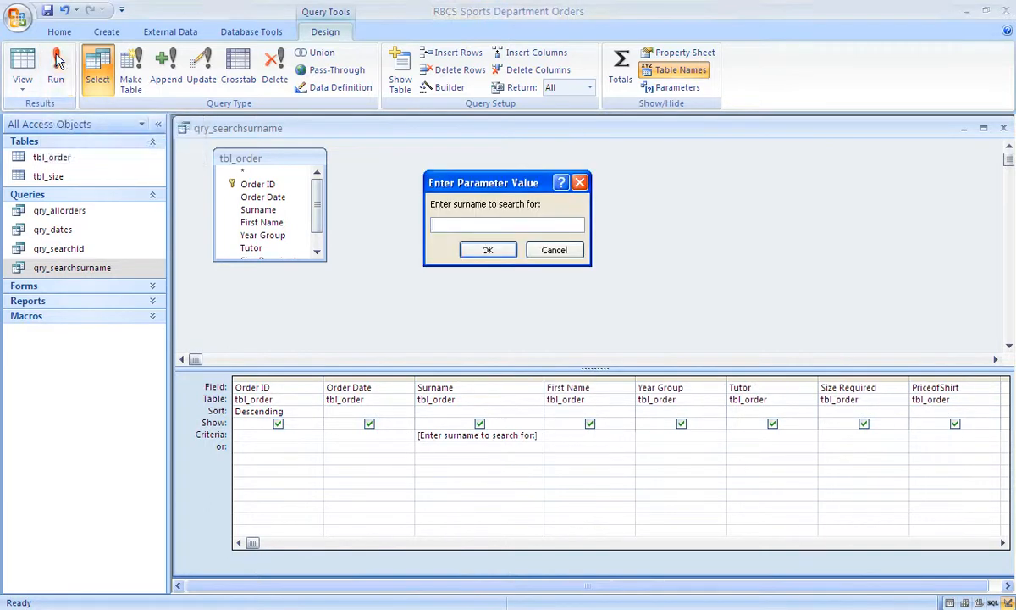
pyautogui.write('Smith')
pyautogui.press('Return')
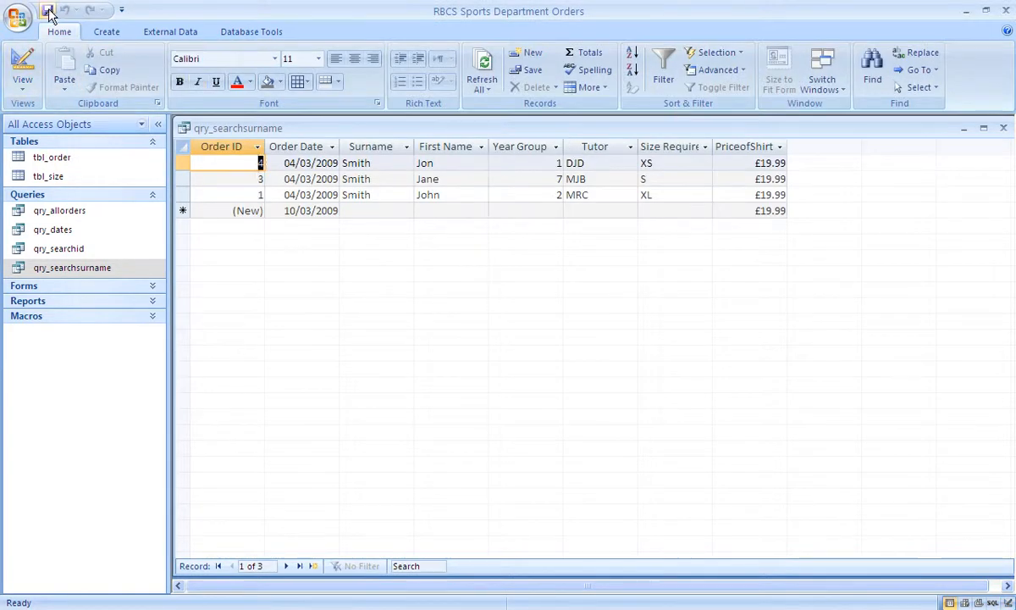
pyautogui.click(1004, 128)
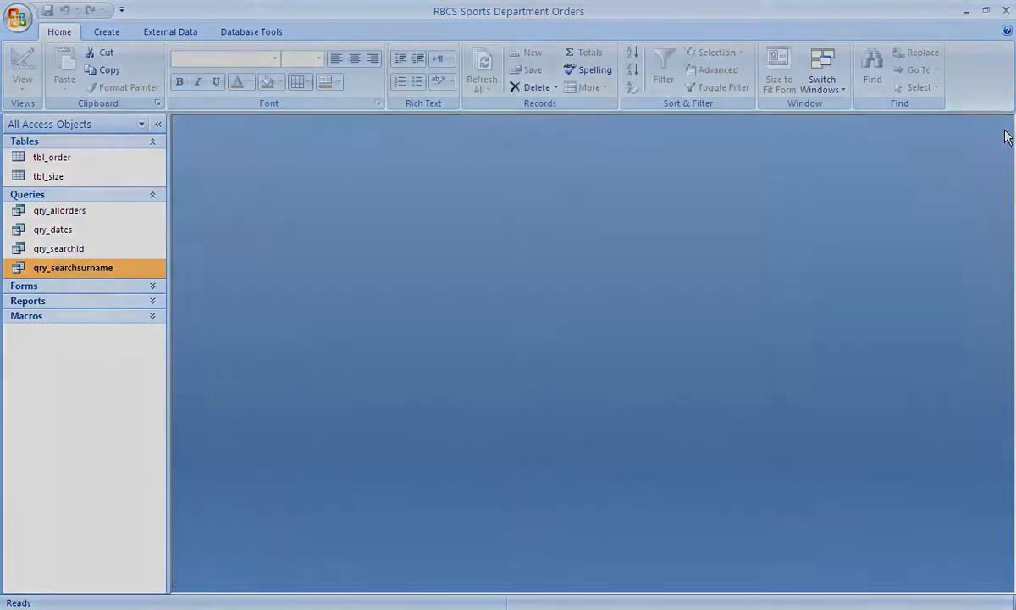